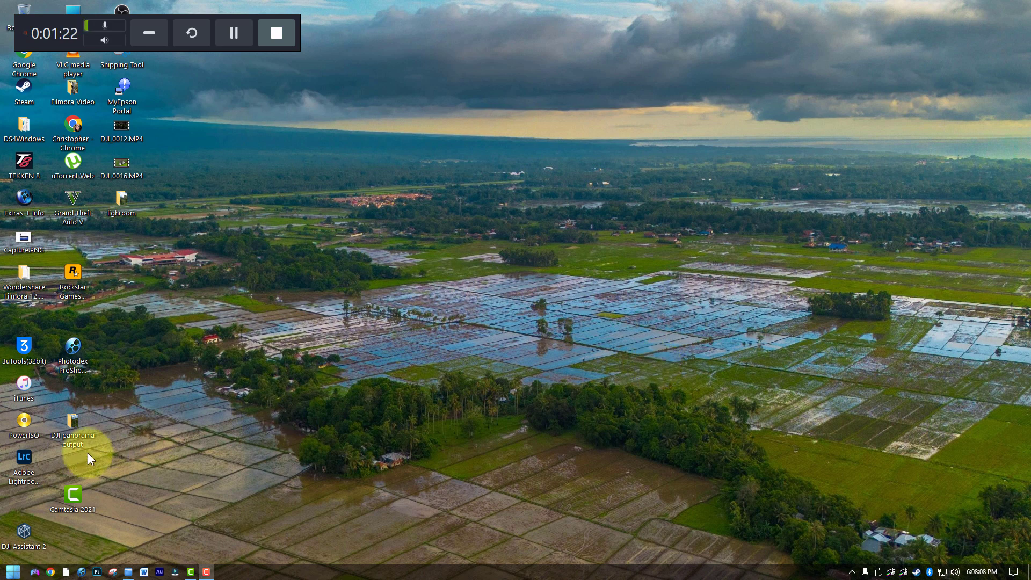
# Open Adobe Lightroom Classic and enlarge the third photo, DJI_0091.DNG, from the previous import
pyautogui.doubleClick(29, 457)
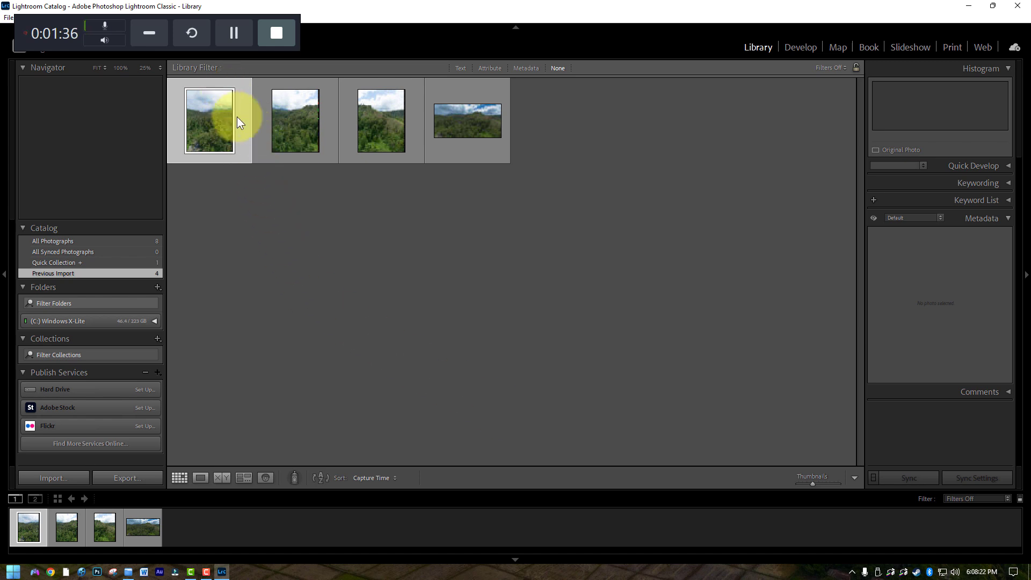
pyautogui.click(378, 122)
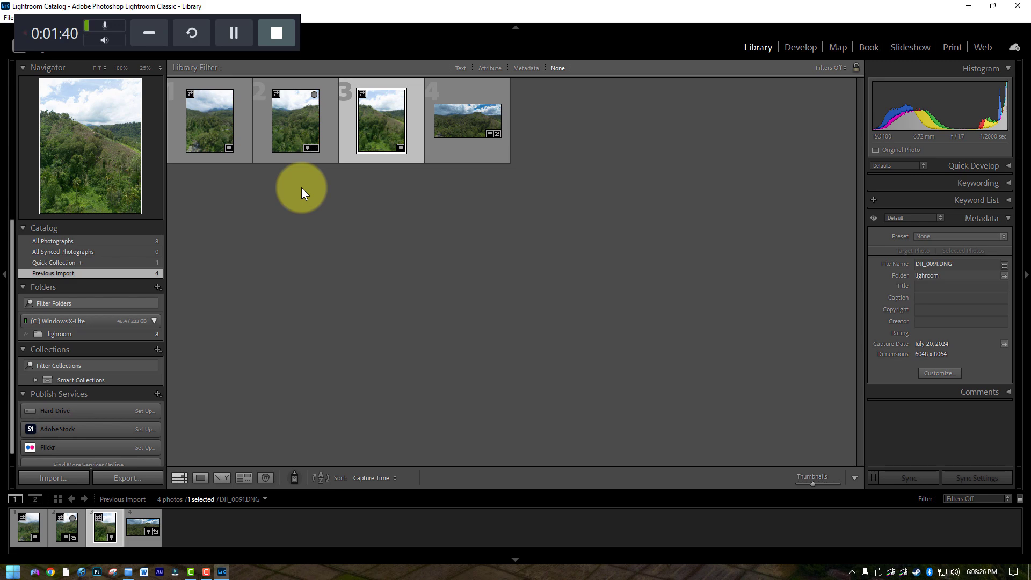
pyautogui.doubleClick(368, 128)
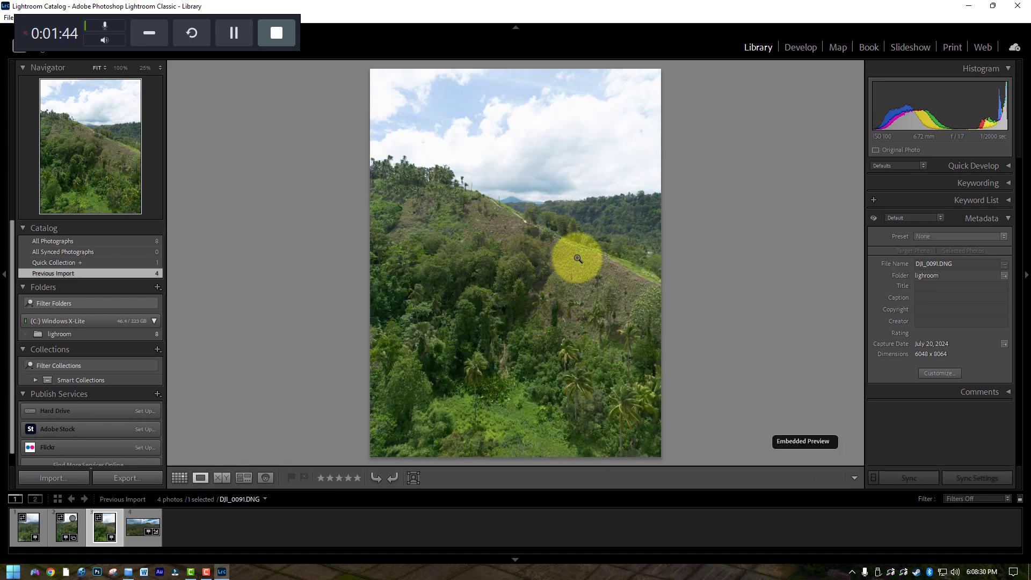
# Examine the three overlapping source frames and the existing panorama DJI_0089-Pano.dng in enlarged view, and return to the thumbnail grid
pyautogui.click(70, 525)
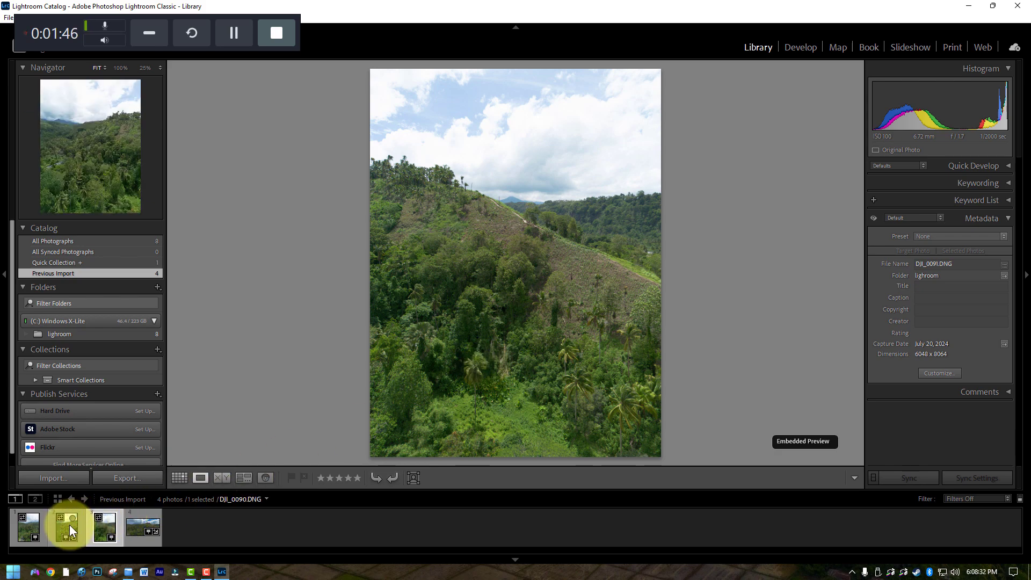
pyautogui.click(28, 527)
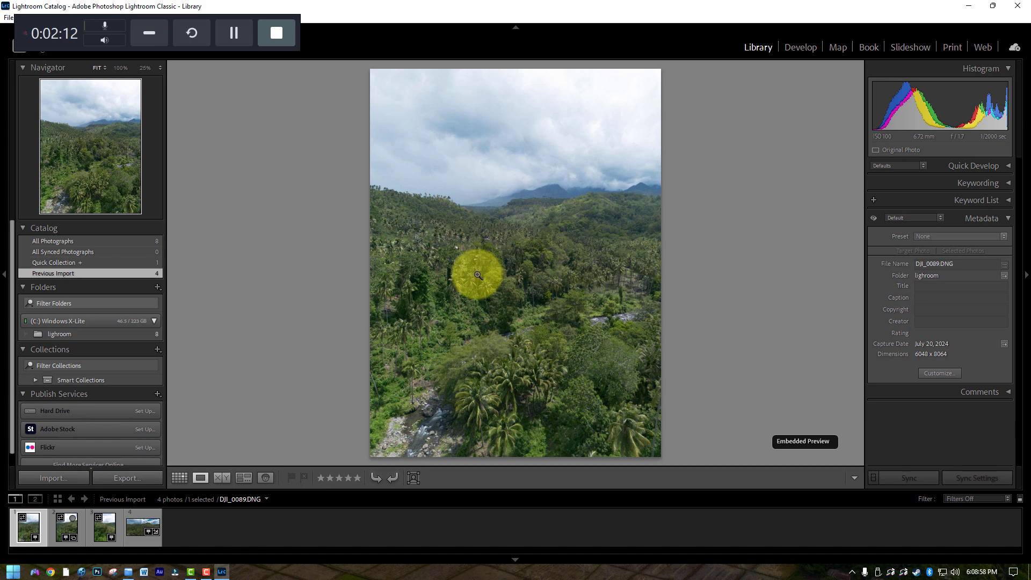
pyautogui.click(67, 528)
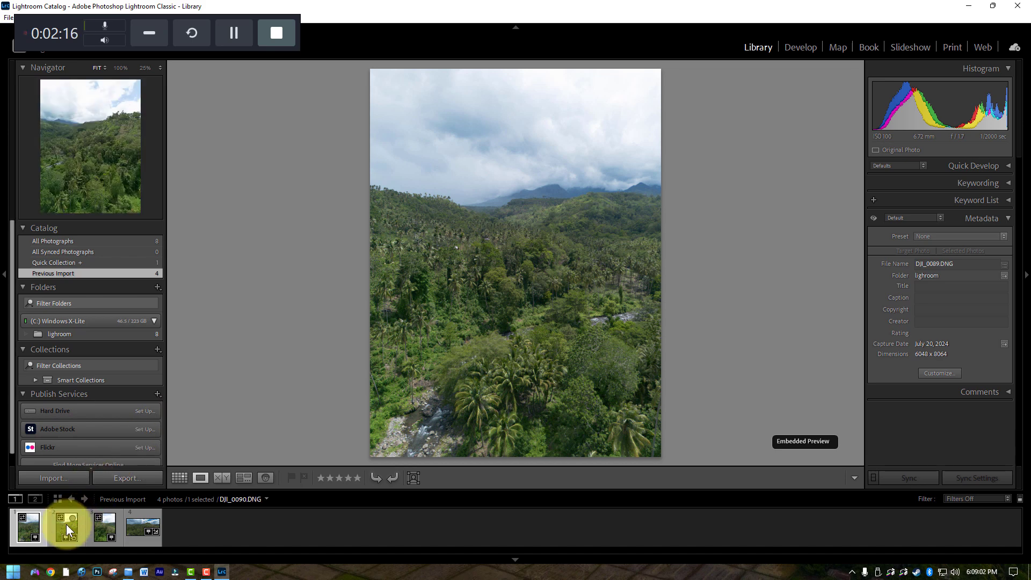
pyautogui.click(99, 531)
pyautogui.click(63, 533)
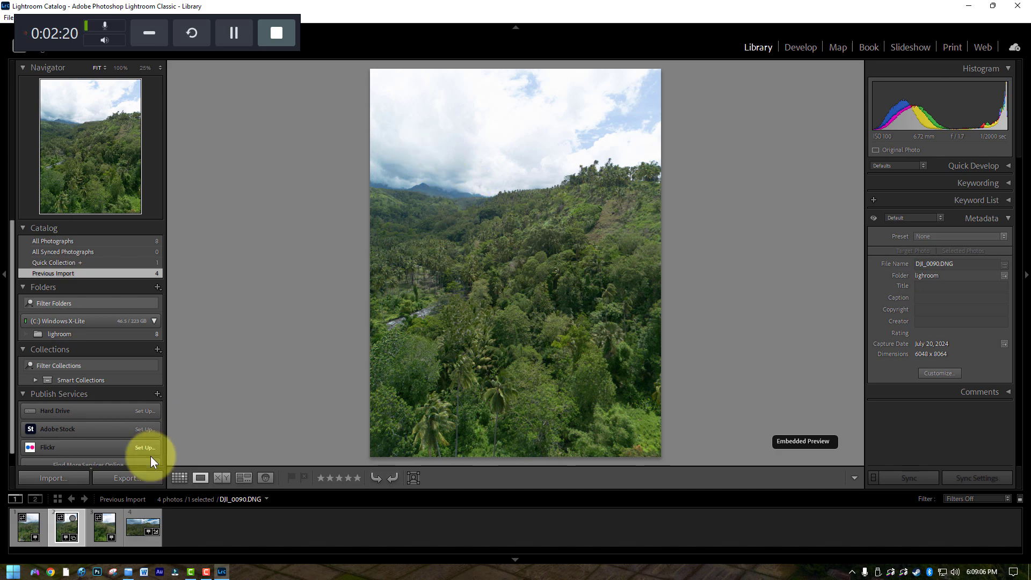
pyautogui.click(105, 524)
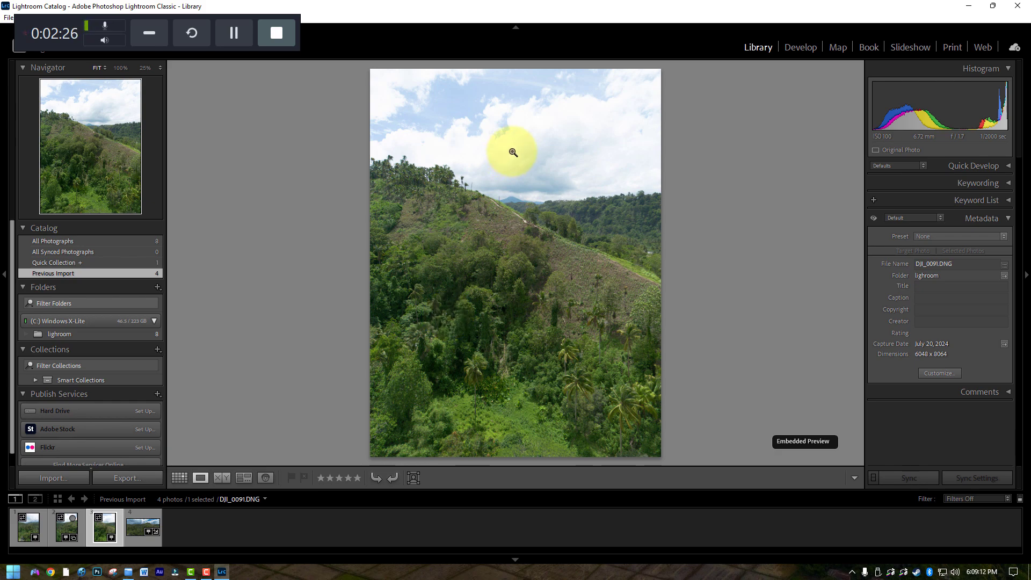
pyautogui.click(143, 524)
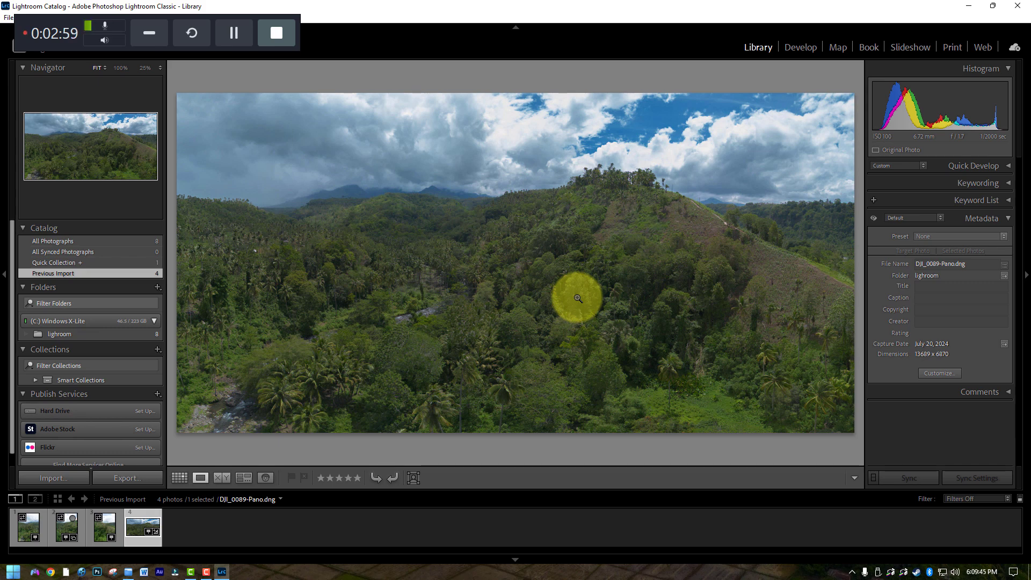
pyautogui.click(389, 371)
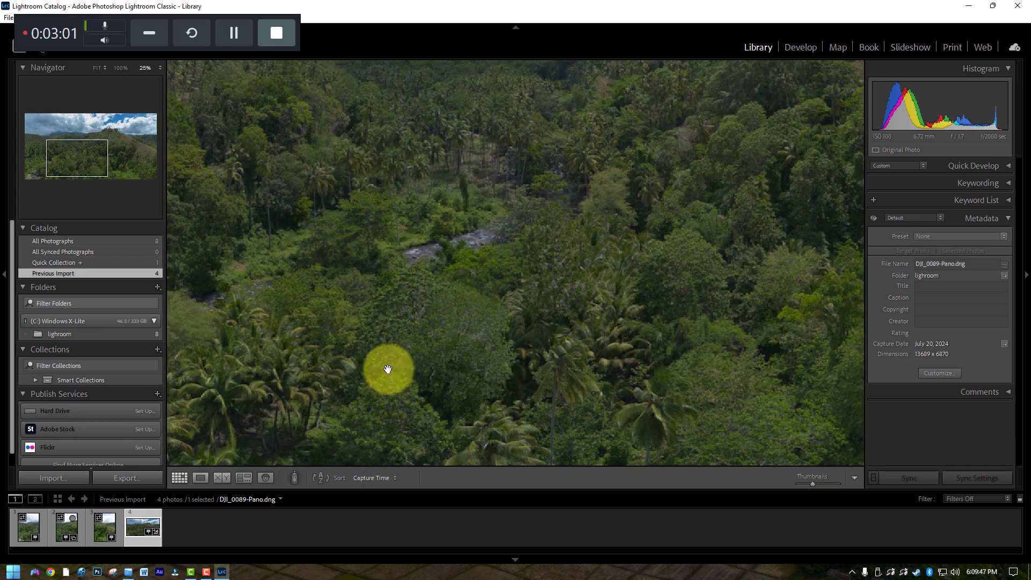
pyautogui.press('g')
pyautogui.click(389, 369)
# Select the three overlapping photos DJI_0089 to DJI_0091 and start a panorama photo merge
pyautogui.click(213, 119)
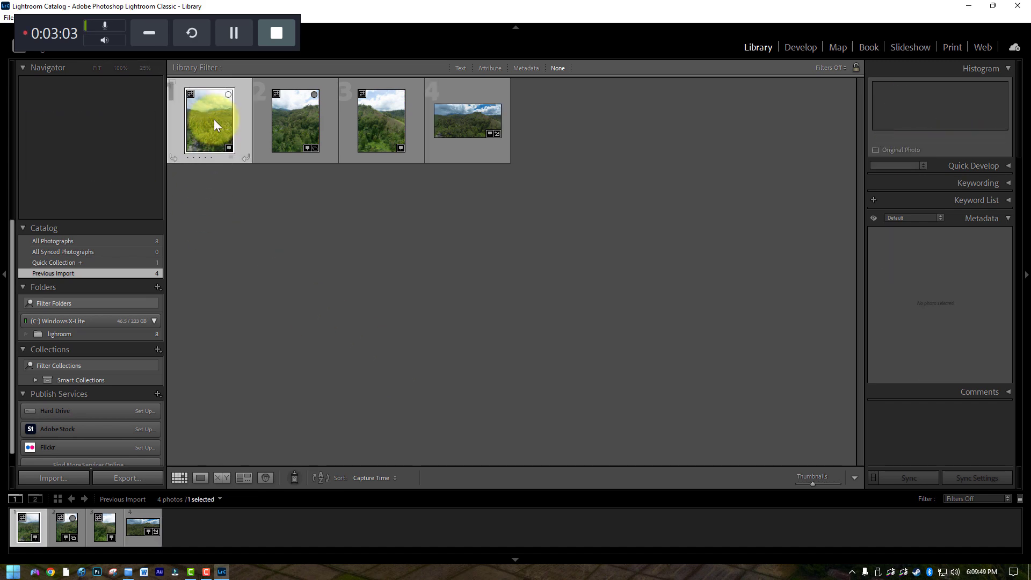
pyautogui.keyDown('shift'); pyautogui.click(376, 123); pyautogui.keyUp('shift')
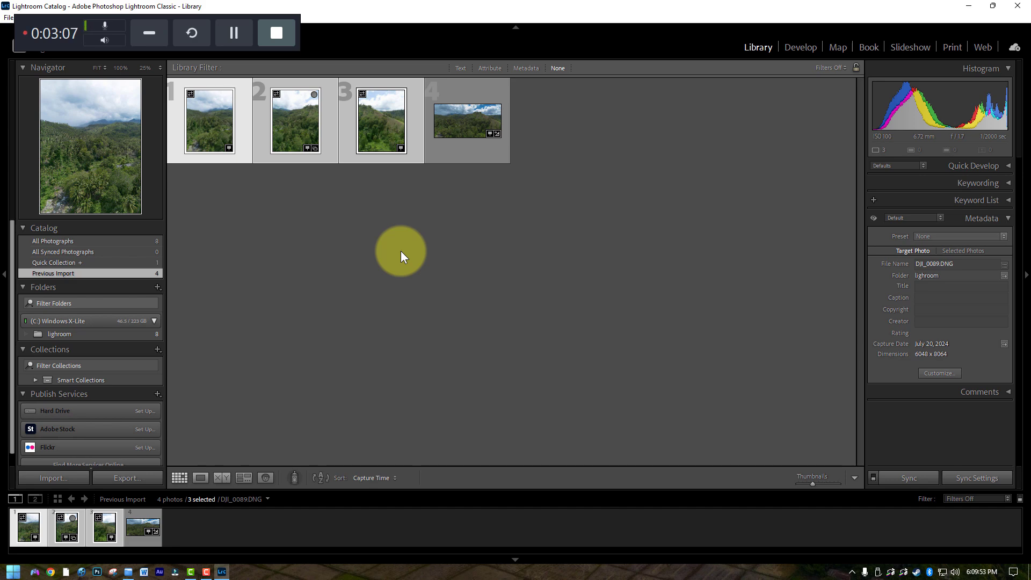
pyautogui.rightClick(368, 127)
pyautogui.moveTo(404, 267)
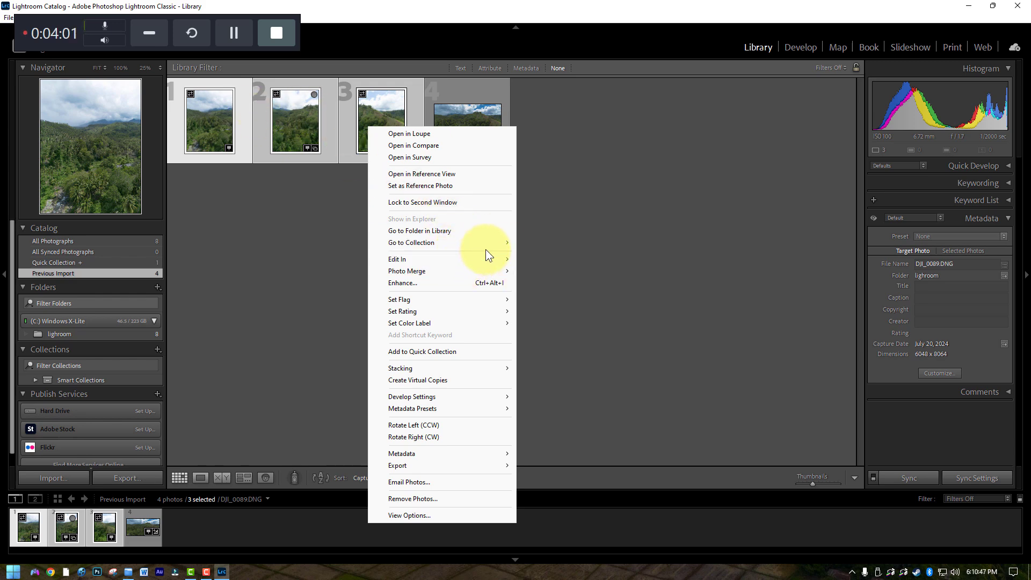
pyautogui.moveTo(473, 303)
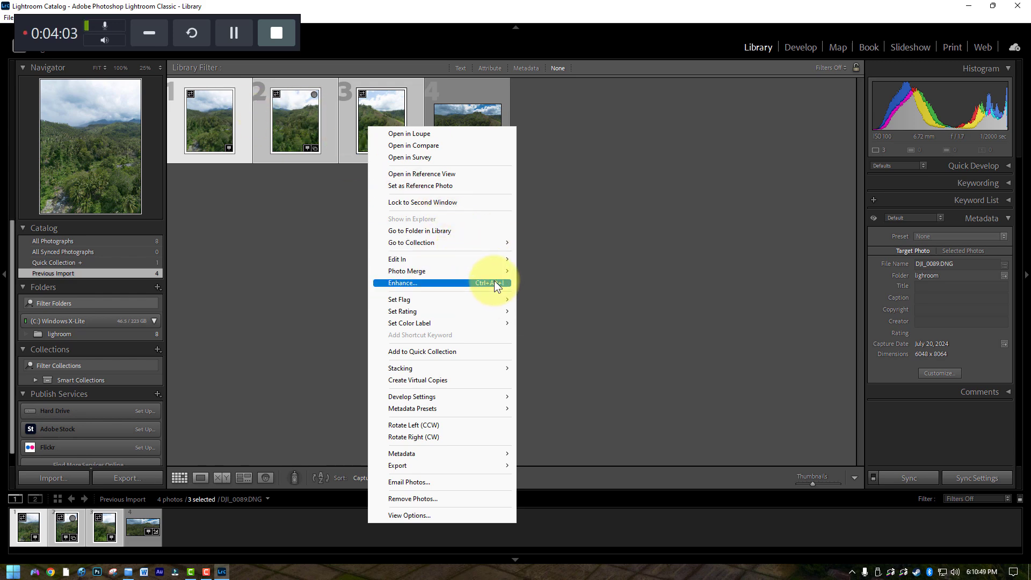
pyautogui.moveTo(494, 271)
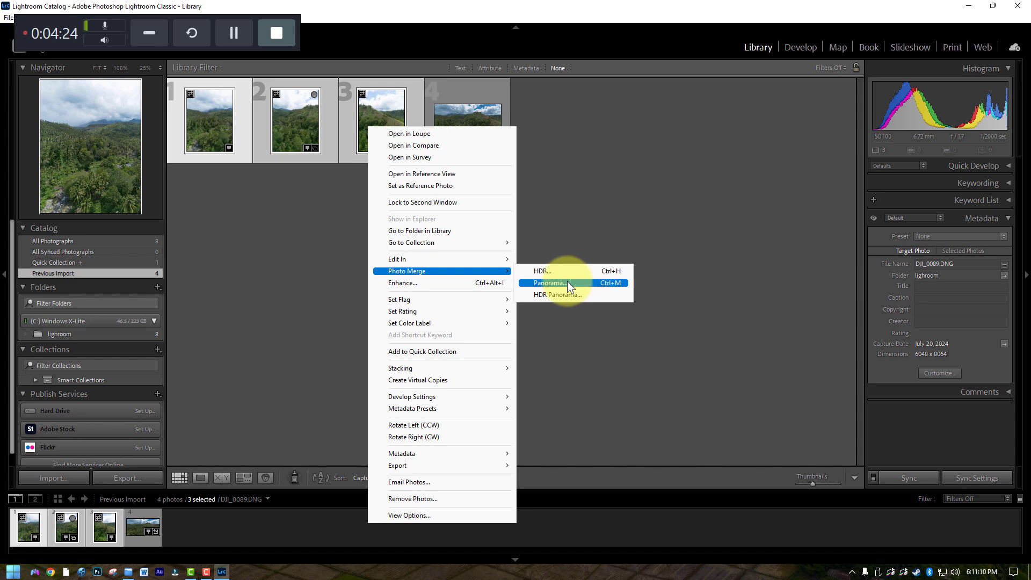
pyautogui.click(562, 282)
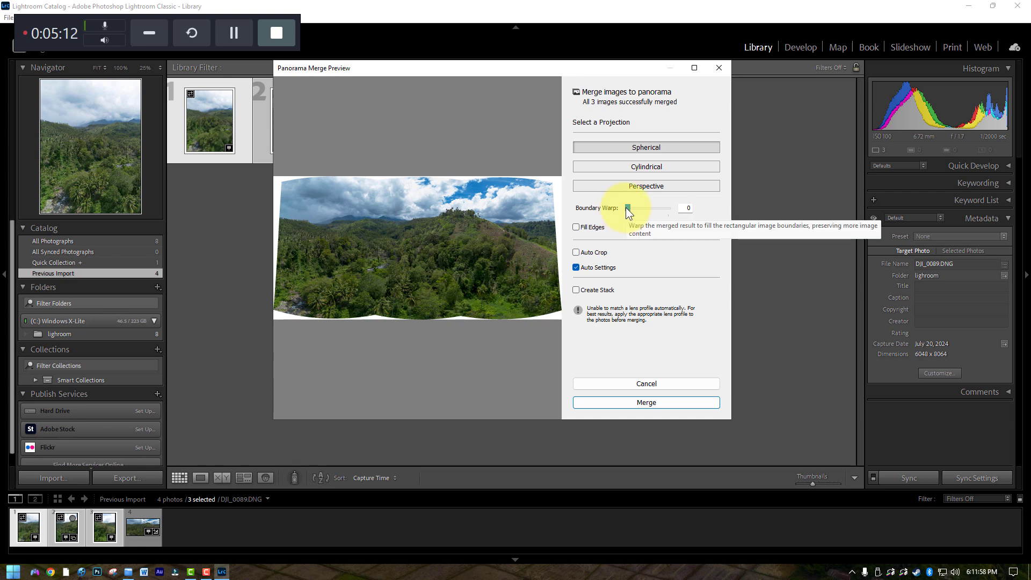
# Merge the photos into a spherical panorama with Boundary Warp at 100 and Auto Settings enabled
pyautogui.moveTo(631, 208); pyautogui.dragTo(676, 215)
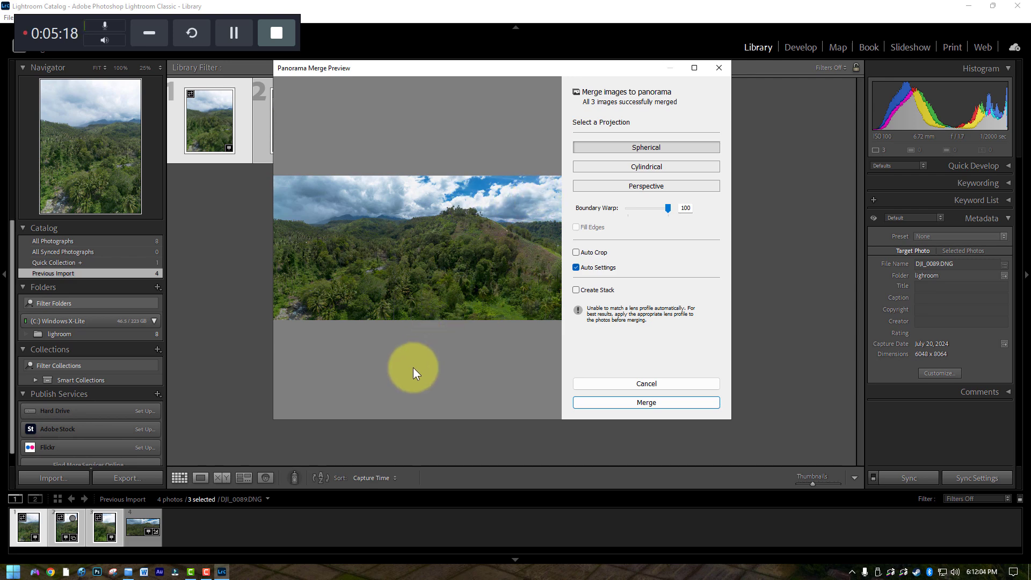
pyautogui.click(578, 268)
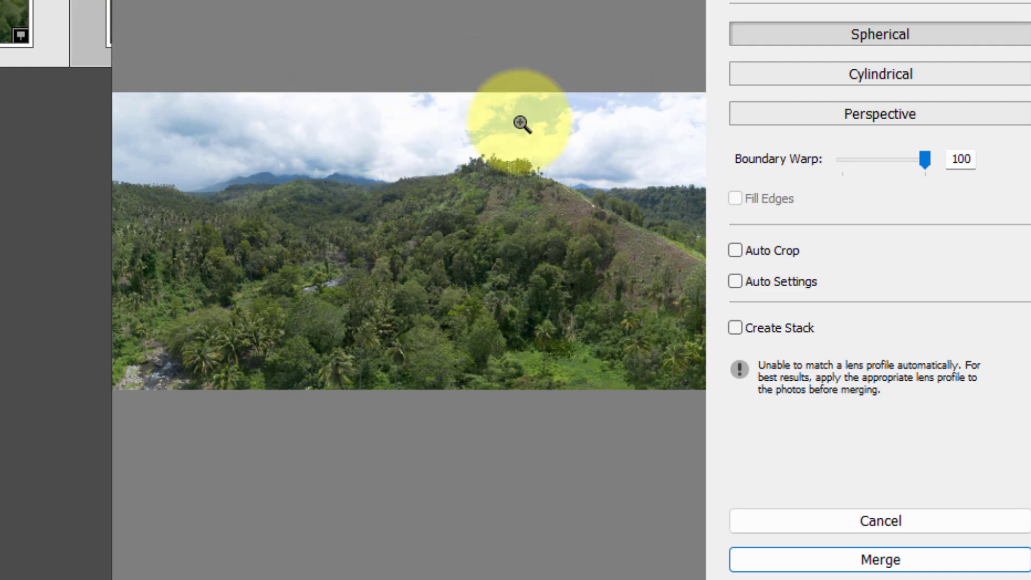
pyautogui.click(735, 281)
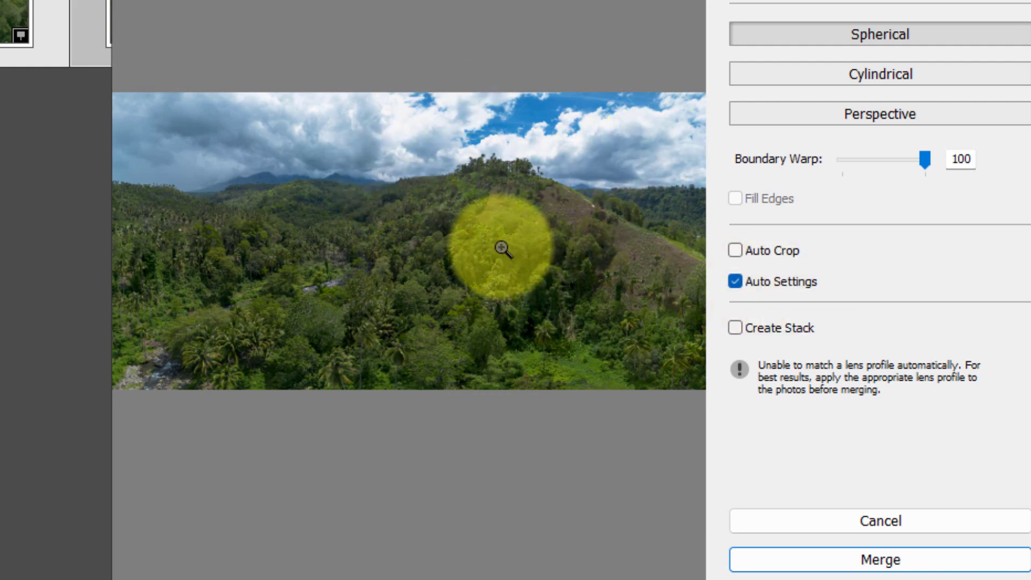
pyautogui.click(805, 563)
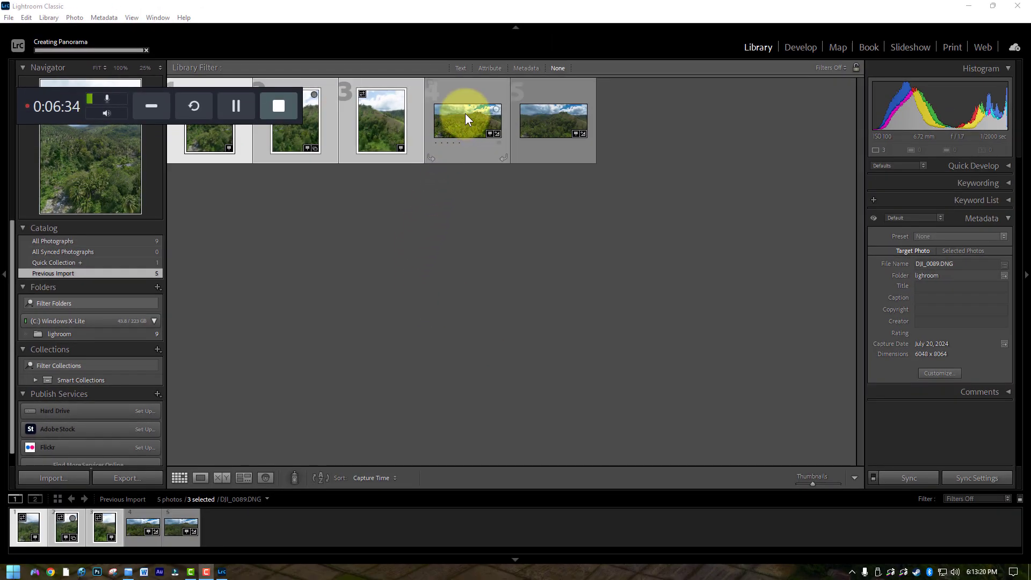
# Open the merged panorama DJI_0089-Pano-2.dng enlarged and bring it into the Develop module
pyautogui.doubleClick(465, 114)
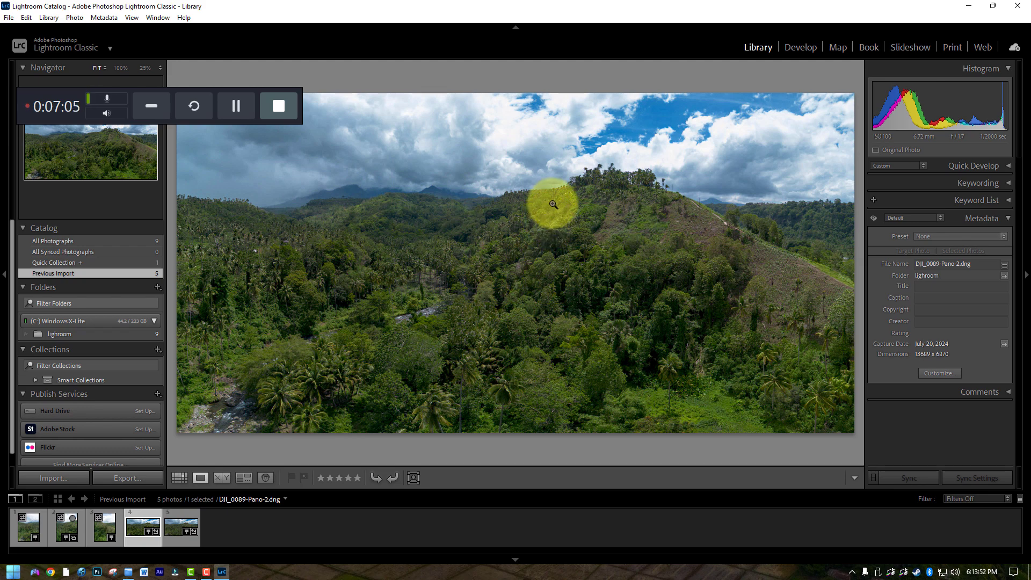
pyautogui.click(793, 49)
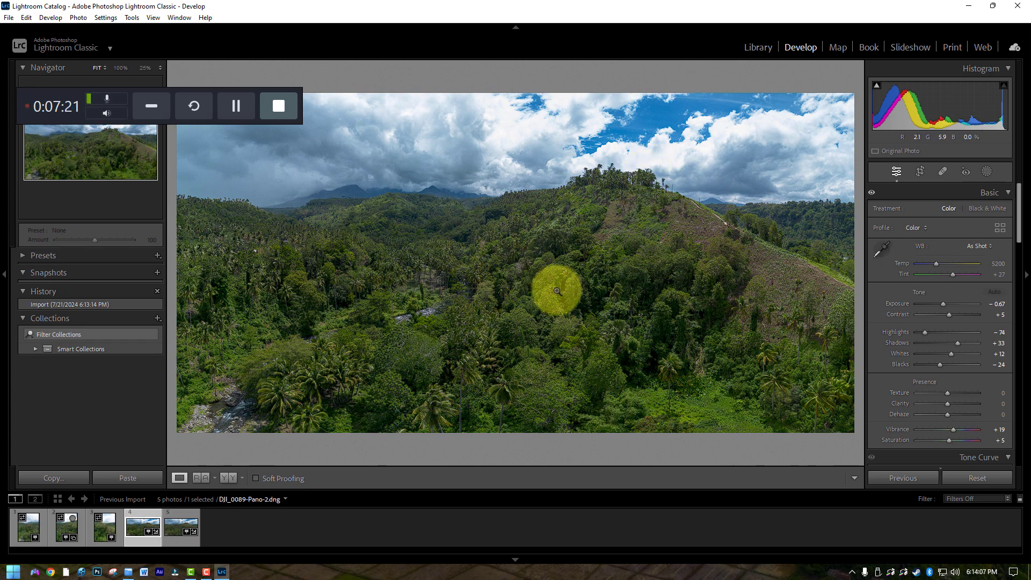
# Examine the panorama's stitching and detail up close across the valley, hillside and foreground, and return to the full image
pyautogui.click(544, 279)
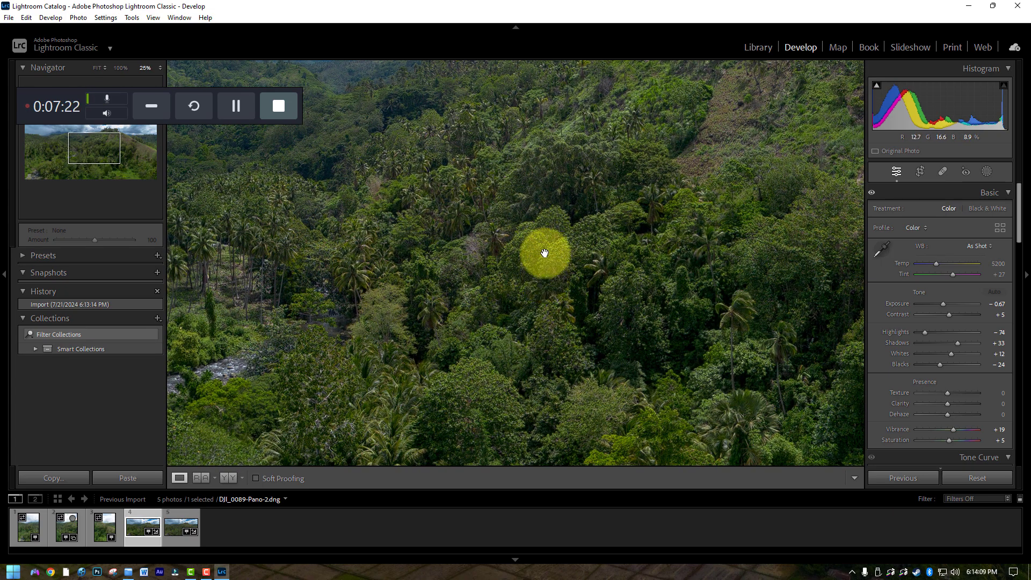
pyautogui.moveTo(544, 253); pyautogui.dragTo(736, 269)
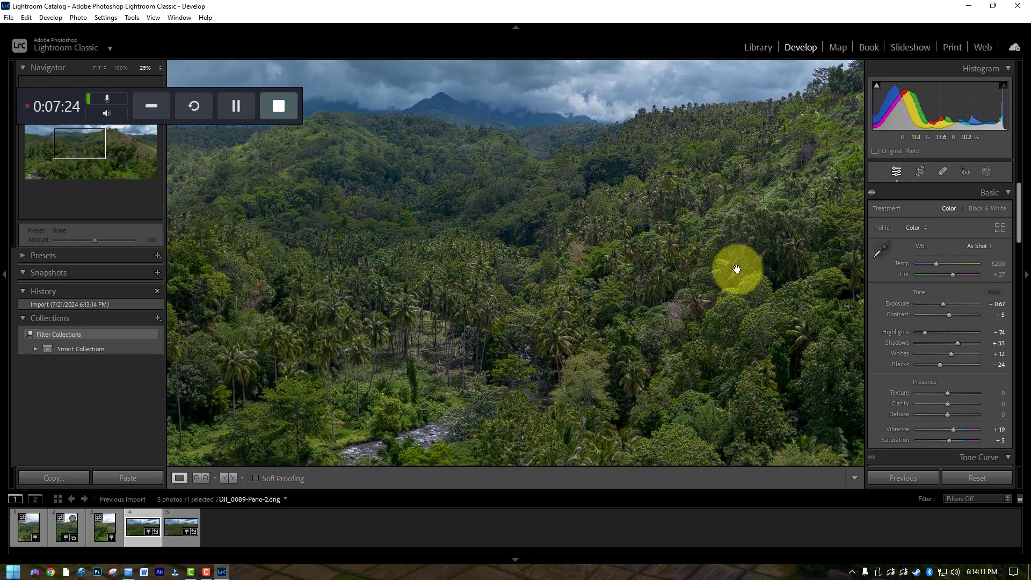
pyautogui.moveTo(408, 231); pyautogui.dragTo(780, 223)
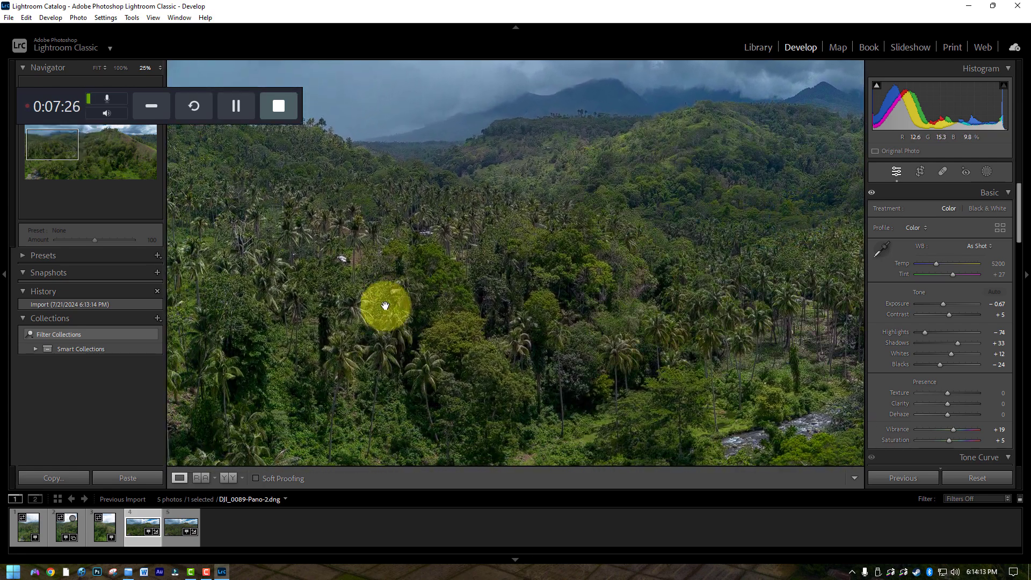
pyautogui.moveTo(385, 306); pyautogui.dragTo(520, 165)
pyautogui.moveTo(617, 274); pyautogui.dragTo(398, 223)
pyautogui.moveTo(687, 259); pyautogui.dragTo(293, 255)
pyautogui.moveTo(598, 217); pyautogui.dragTo(400, 220)
pyautogui.moveTo(682, 243); pyautogui.dragTo(427, 166)
pyautogui.moveTo(652, 315); pyautogui.dragTo(530, 227)
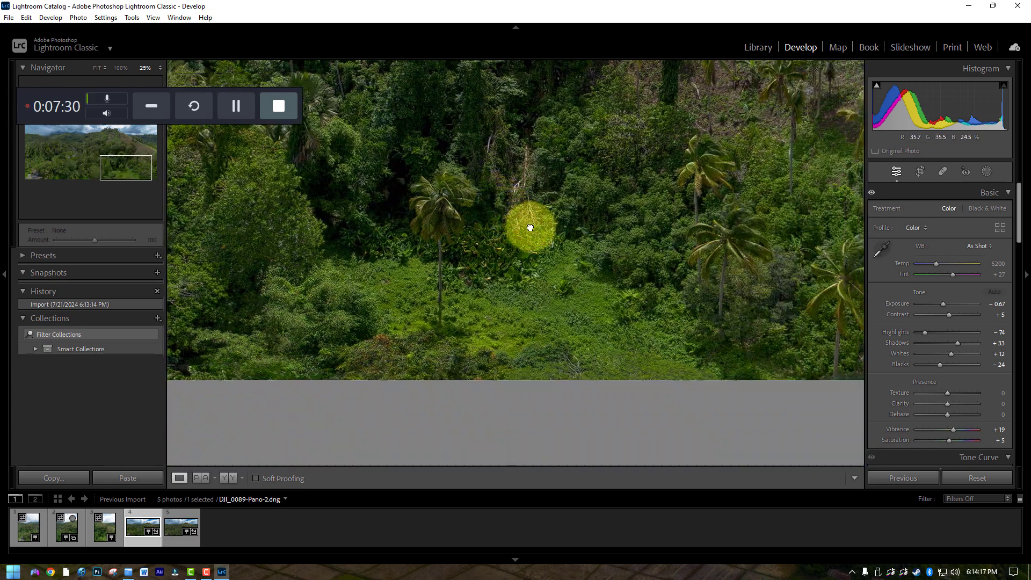
pyautogui.moveTo(671, 303); pyautogui.dragTo(476, 437)
pyautogui.moveTo(516, 201); pyautogui.dragTo(656, 315)
pyautogui.moveTo(362, 255); pyautogui.dragTo(701, 223)
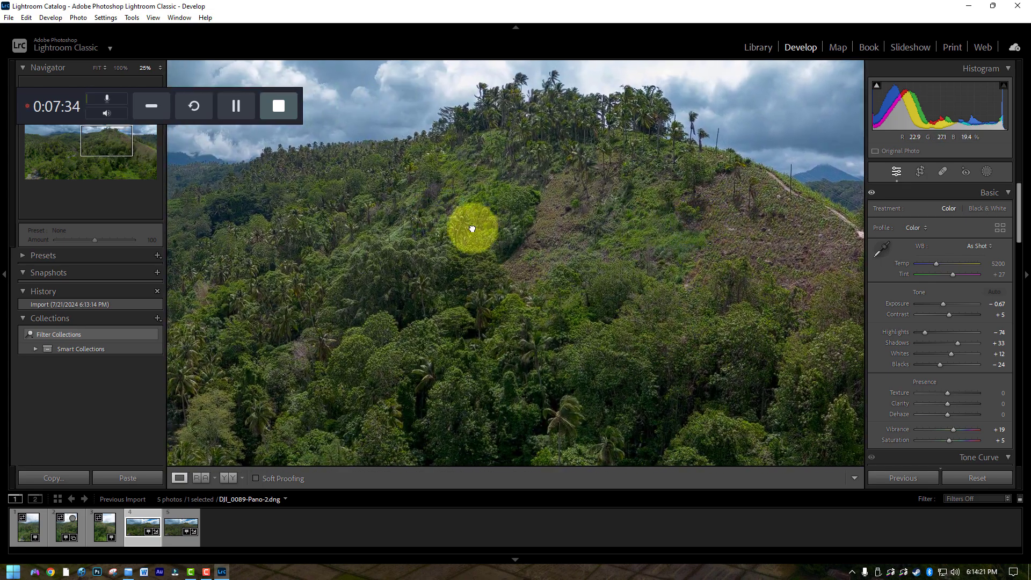
pyautogui.moveTo(473, 229); pyautogui.dragTo(690, 313)
pyautogui.moveTo(495, 257); pyautogui.dragTo(583, 235)
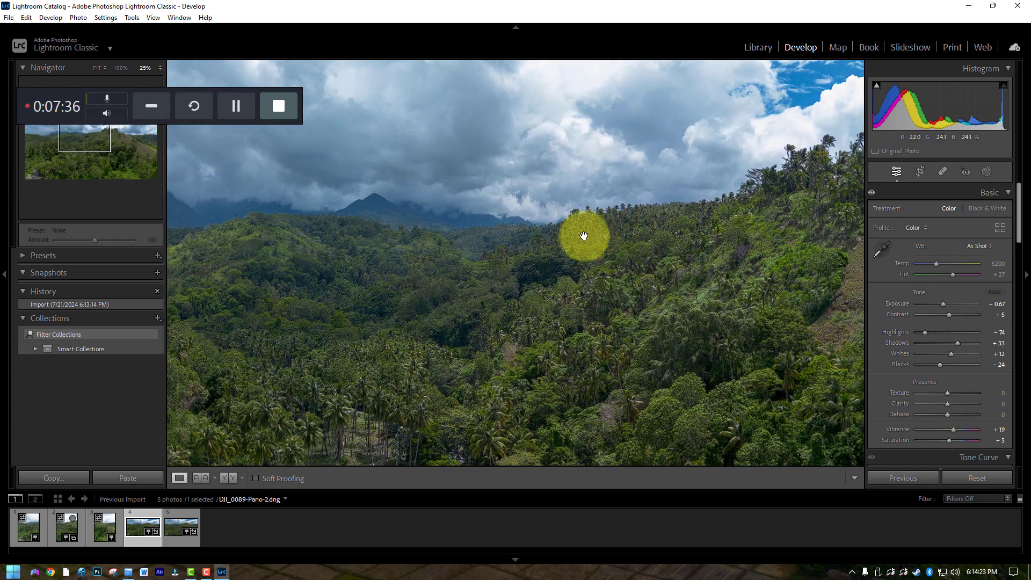
pyautogui.click(536, 229)
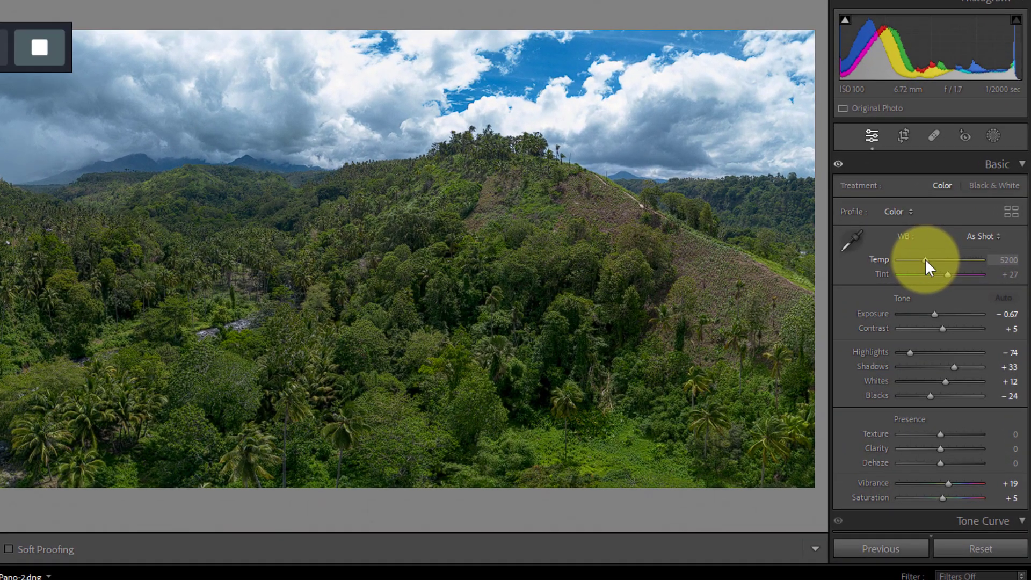
# Set the panorama's white balance temperature to 6474, and try a tint of +39 and undo it
pyautogui.moveTo(936, 263); pyautogui.dragTo(939, 262)
pyautogui.moveTo(943, 260); pyautogui.dragTo(946, 259)
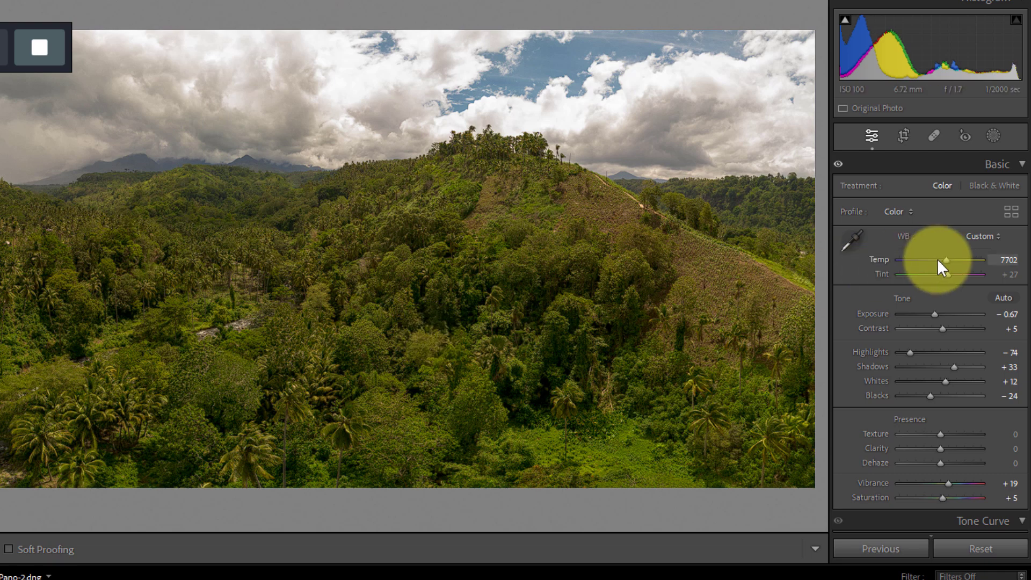
pyautogui.moveTo(948, 257); pyautogui.dragTo(937, 257)
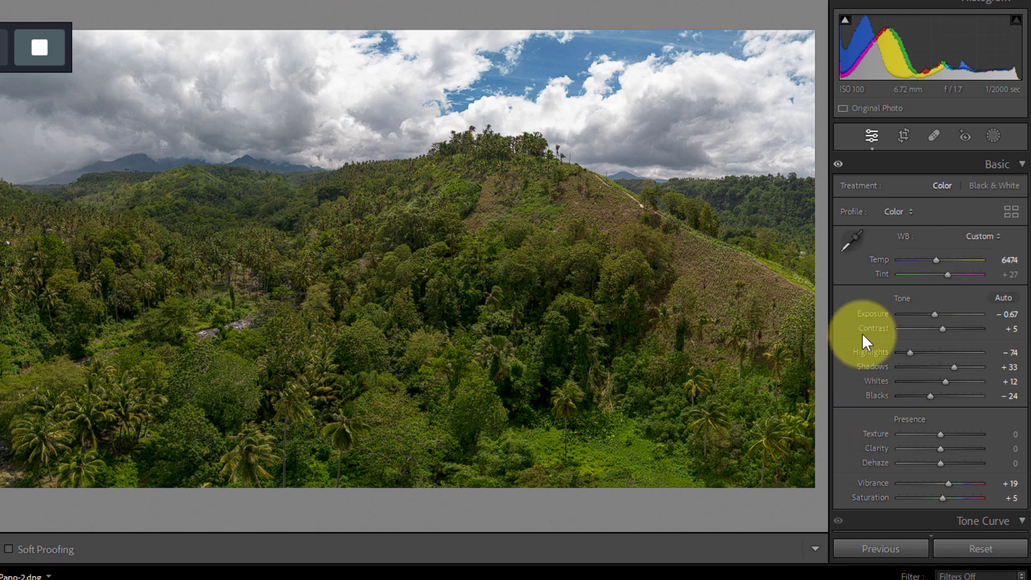
pyautogui.moveTo(947, 275); pyautogui.dragTo(949, 276)
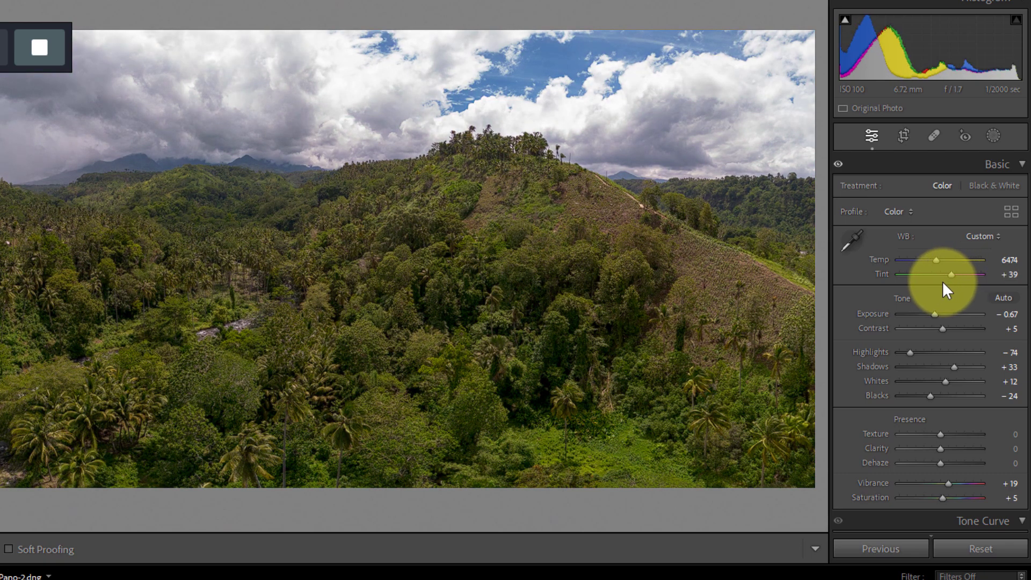
pyautogui.hotkey('ctrl', 'z')
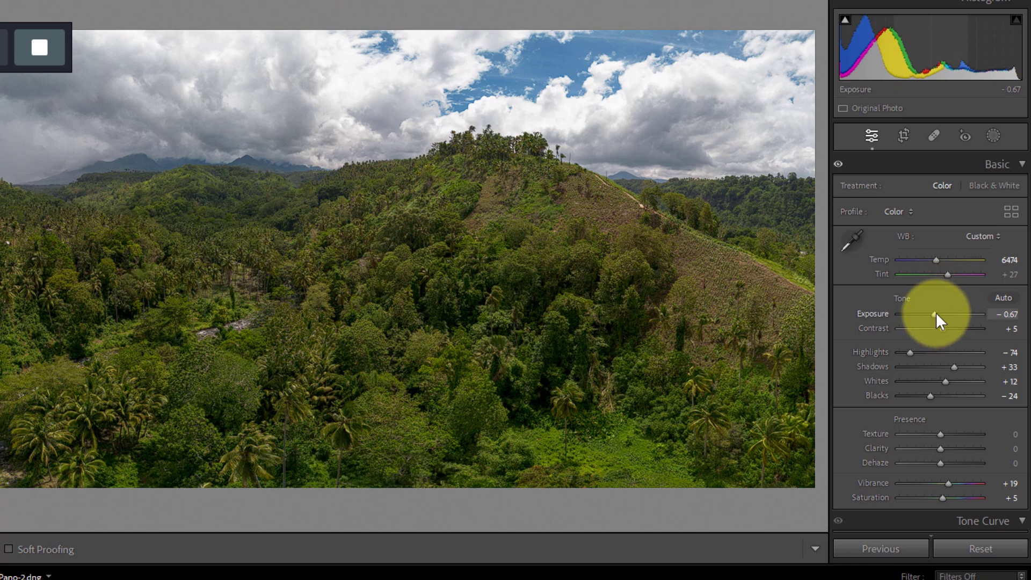
# Try a darker exposure on the panorama and settle on an exposure of -0.09
pyautogui.moveTo(936, 313); pyautogui.dragTo(922, 311)
pyautogui.hotkey('ctrl', 'z')
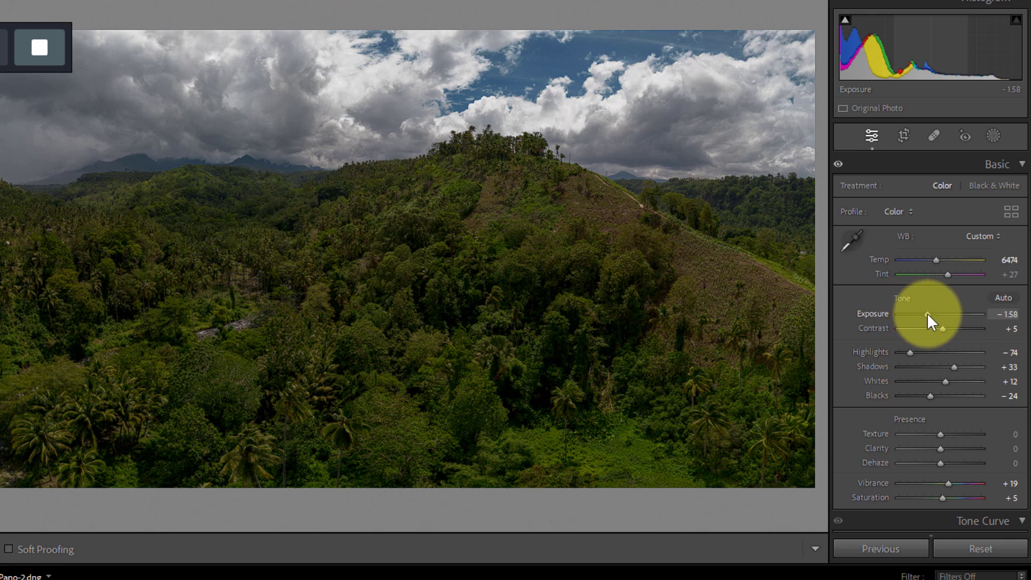
pyautogui.moveTo(926, 312); pyautogui.dragTo(939, 311)
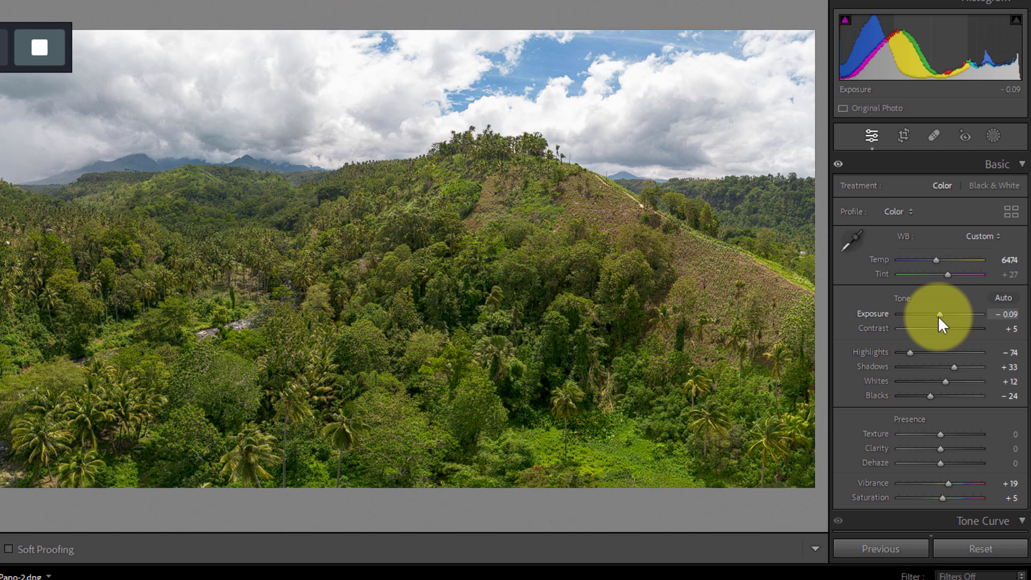
# Set the panorama's exposure to -0.35 and contrast to -28, and check the forested hillside up close
pyautogui.moveTo(939, 315); pyautogui.dragTo(936, 314)
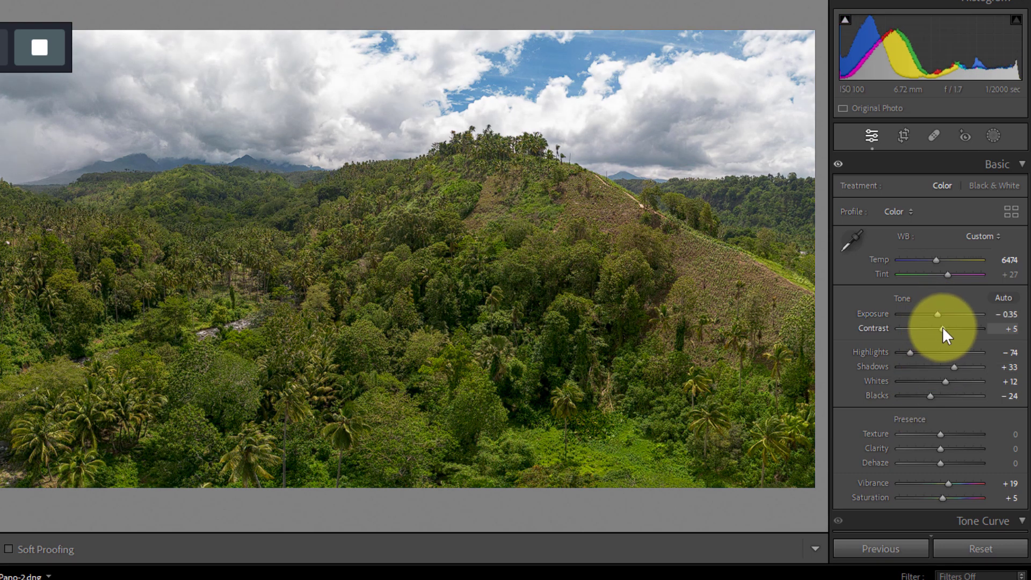
pyautogui.moveTo(943, 326)
pyautogui.mouseDown()
pyautogui.moveTo(952, 327)
pyautogui.moveTo(920, 327)
pyautogui.moveTo(940, 326)
pyautogui.moveTo(921, 327)
pyautogui.moveTo(929, 327)
pyautogui.mouseUp()
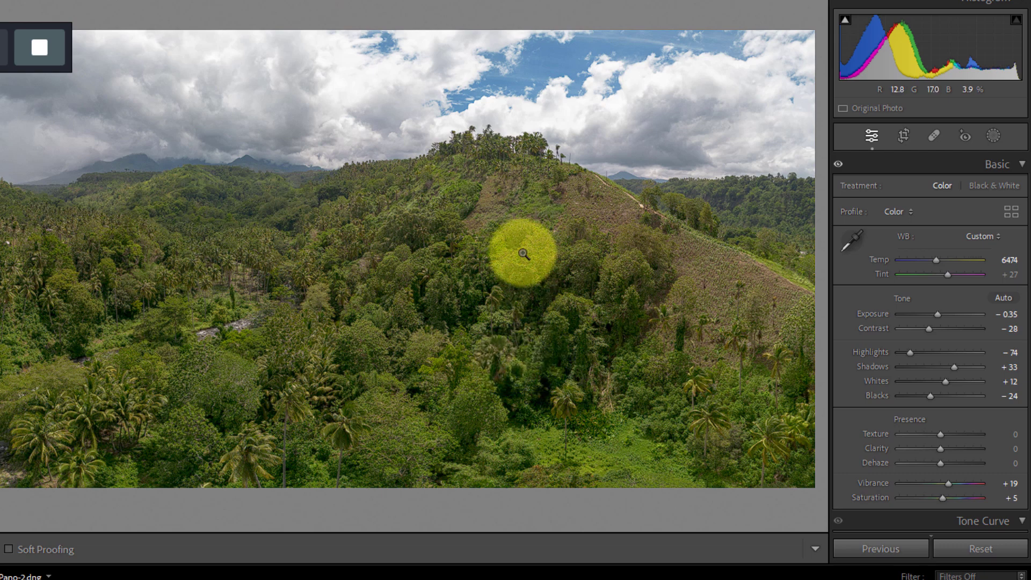
pyautogui.click(494, 257)
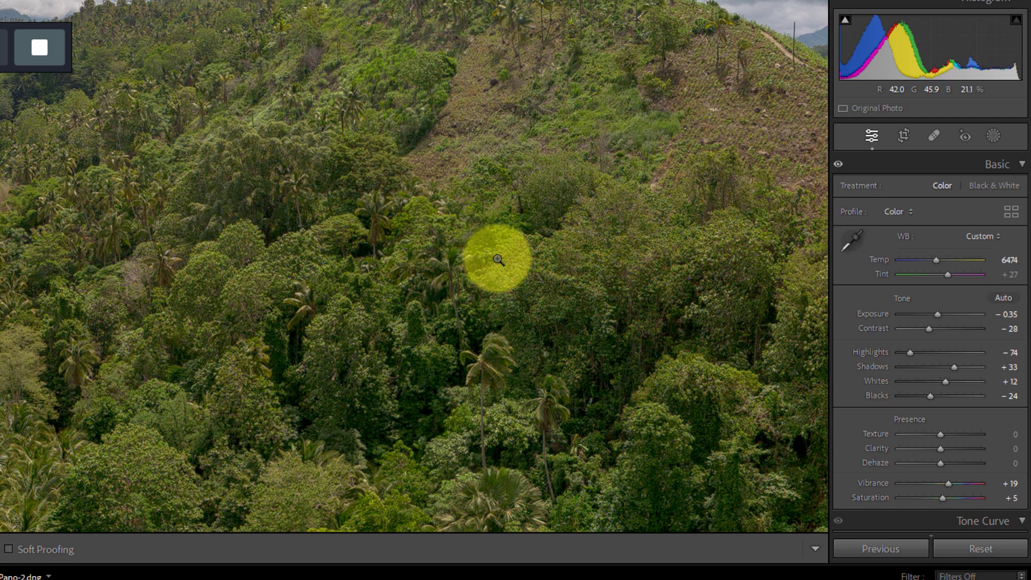
pyautogui.click(446, 275)
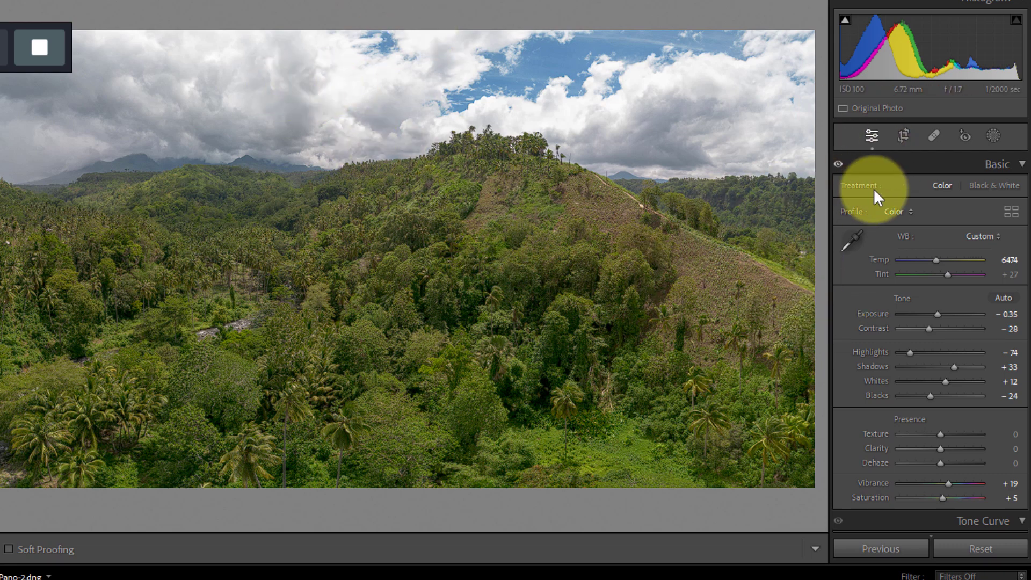
# Create a Sky mask on the panorama and hide its color overlay
pyautogui.click(996, 135)
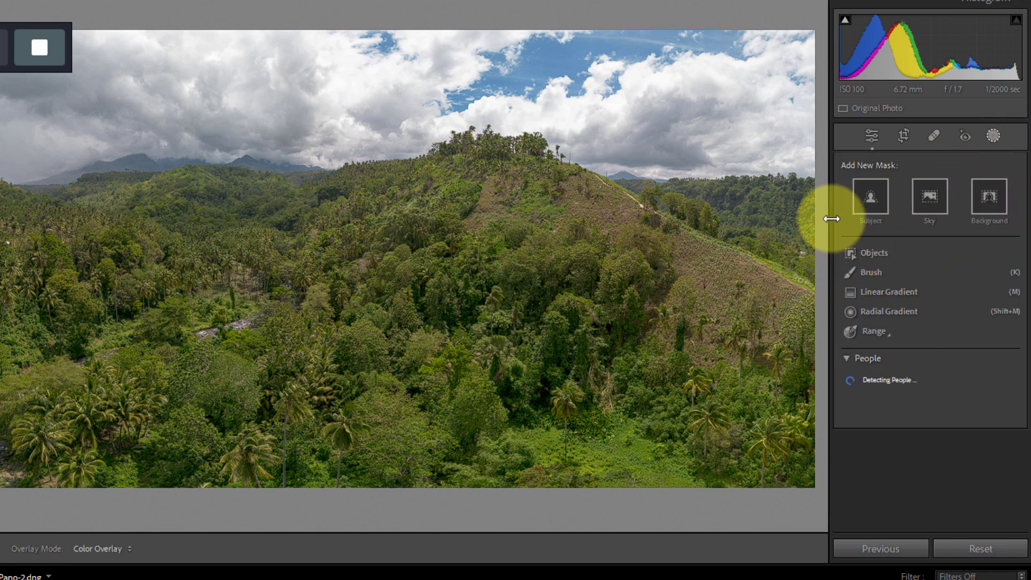
pyautogui.click(933, 197)
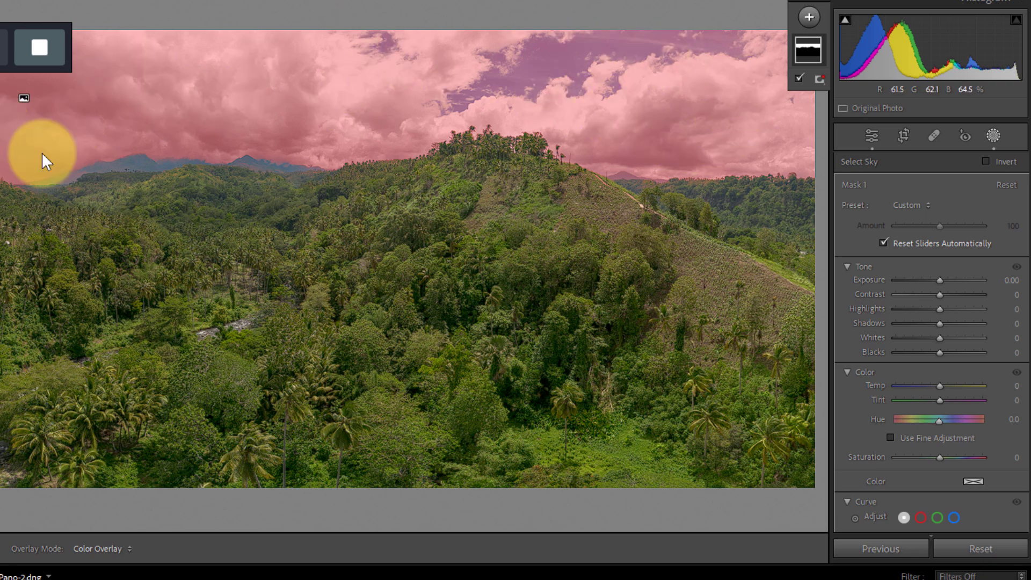
pyautogui.click(799, 79)
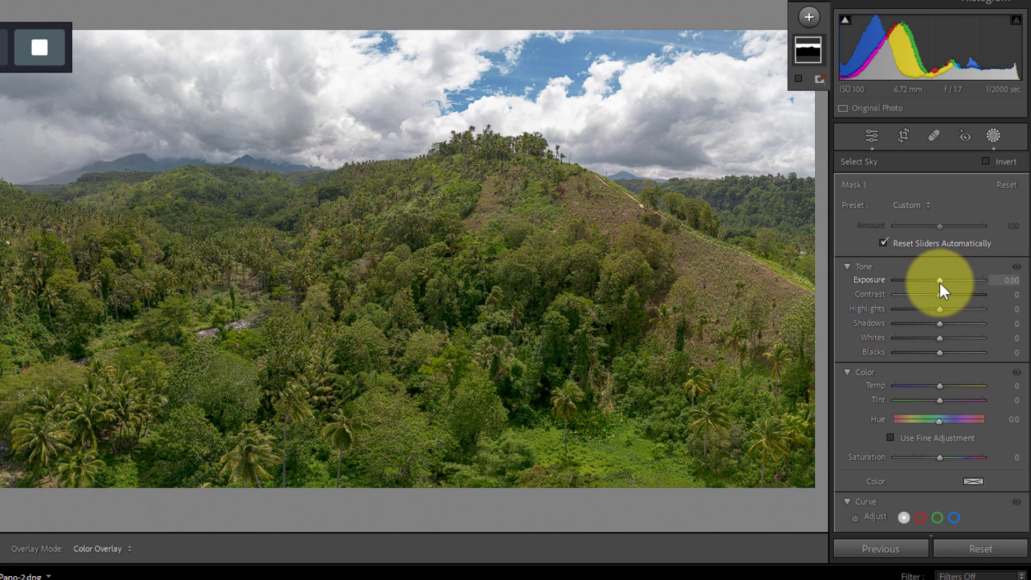
# Adjust the sky mask to exposure -0.50, contrast 1, temperature -32 and saturation 26
pyautogui.moveTo(940, 281)
pyautogui.mouseDown()
pyautogui.moveTo(928, 275)
pyautogui.moveTo(943, 274)
pyautogui.moveTo(929, 274)
pyautogui.moveTo(943, 295)
pyautogui.moveTo(927, 294)
pyautogui.moveTo(952, 295)
pyautogui.moveTo(930, 296)
pyautogui.moveTo(939, 292)
pyautogui.mouseUp()
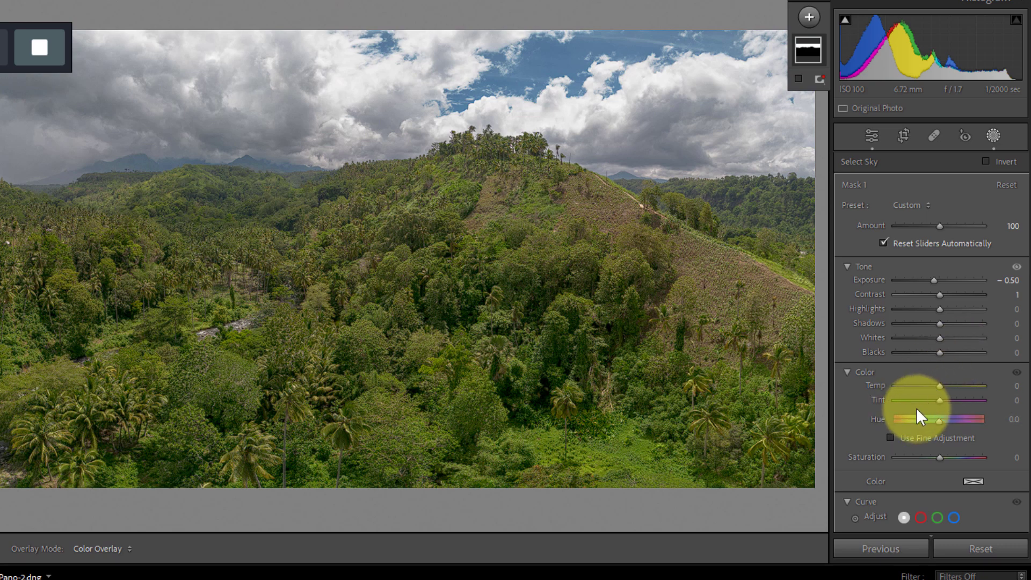
pyautogui.moveTo(939, 385); pyautogui.dragTo(925, 382)
pyautogui.moveTo(940, 457)
pyautogui.mouseDown()
pyautogui.moveTo(971, 459)
pyautogui.moveTo(953, 457)
pyautogui.mouseUp()
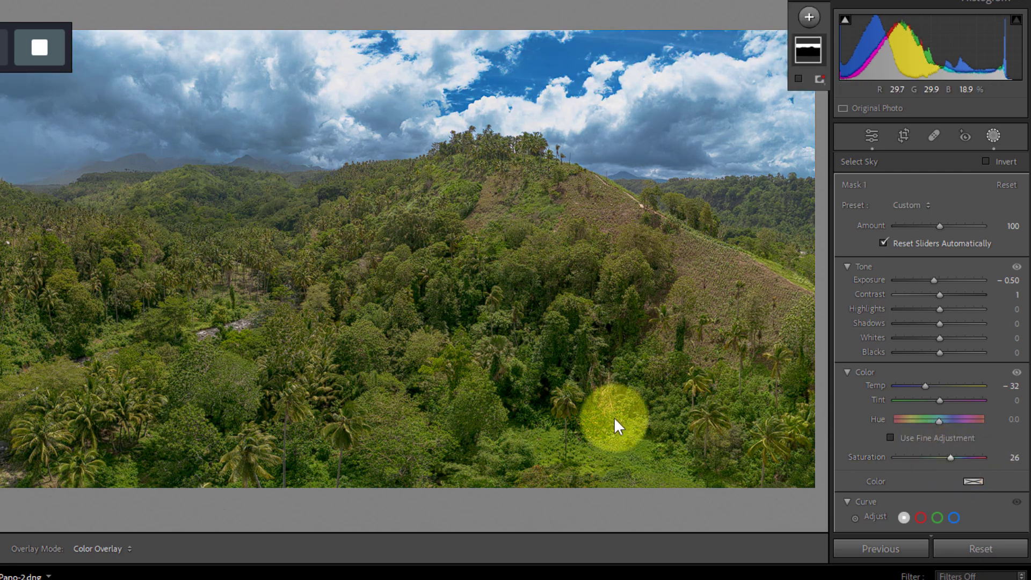